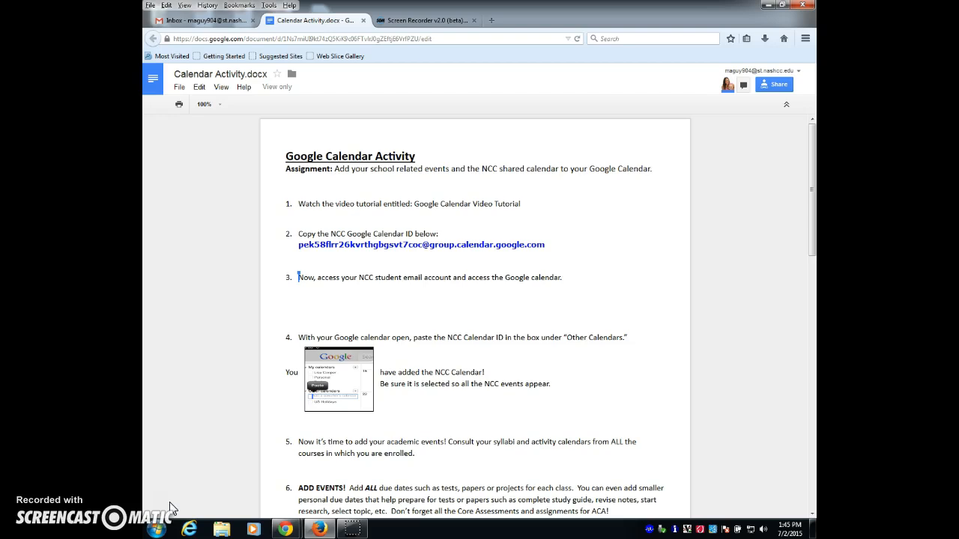
Copy the NCC Google Calendar ID from item 2 of the activity document.
drag(552, 245, 299, 244)
right_click(330, 248)
click(346, 256)
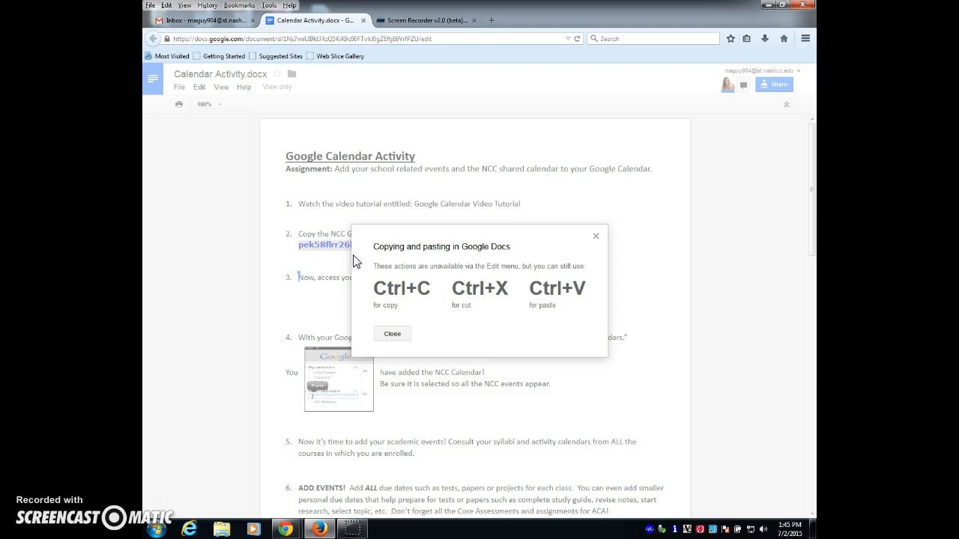
click(399, 339)
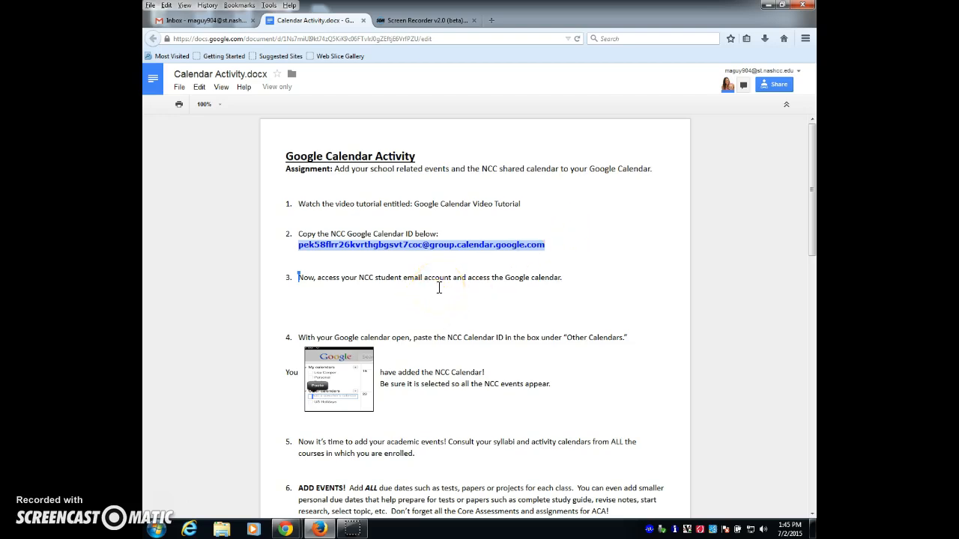
Open Google Calendar from the student Gmail inbox and add the NCC calendar under Other calendars using the copied calendar ID.
click(212, 22)
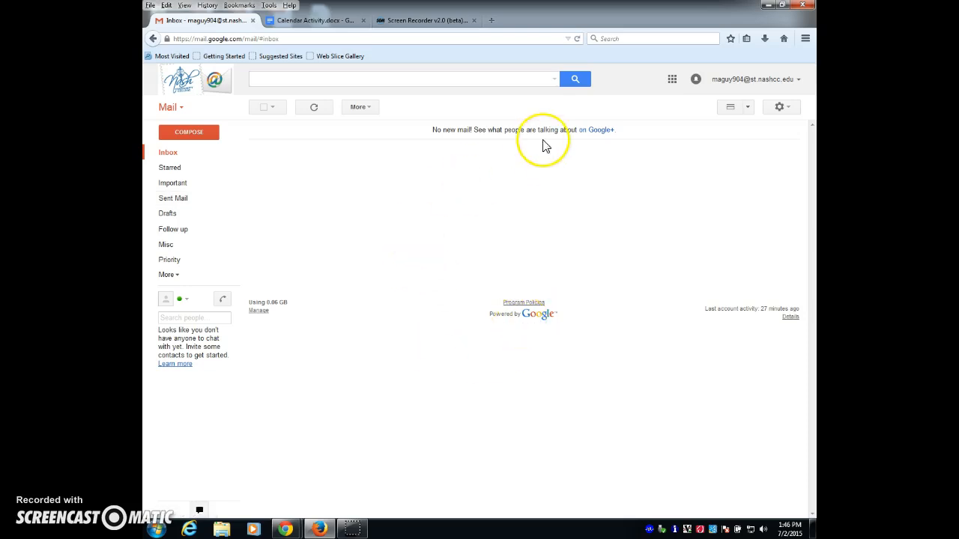
click(672, 79)
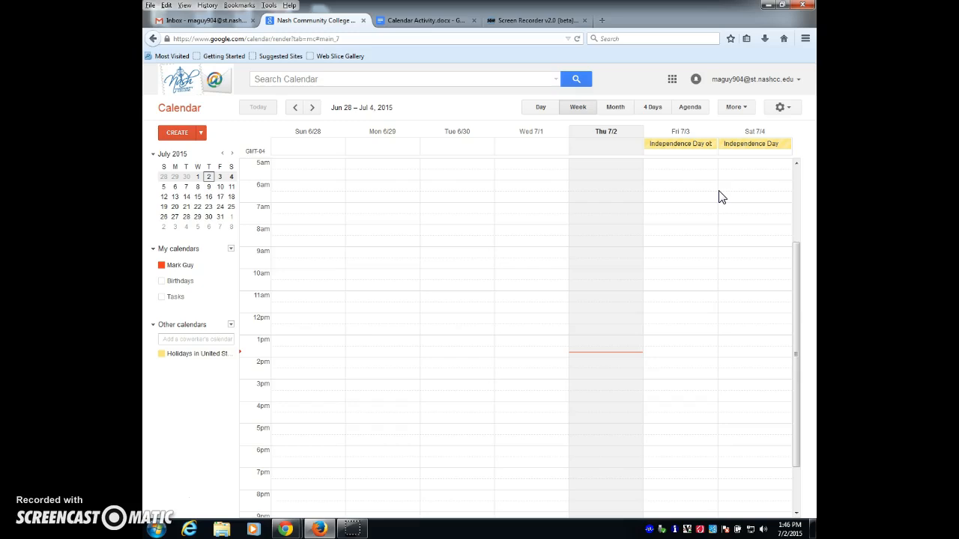
click(190, 339)
right_click(190, 340)
click(232, 387)
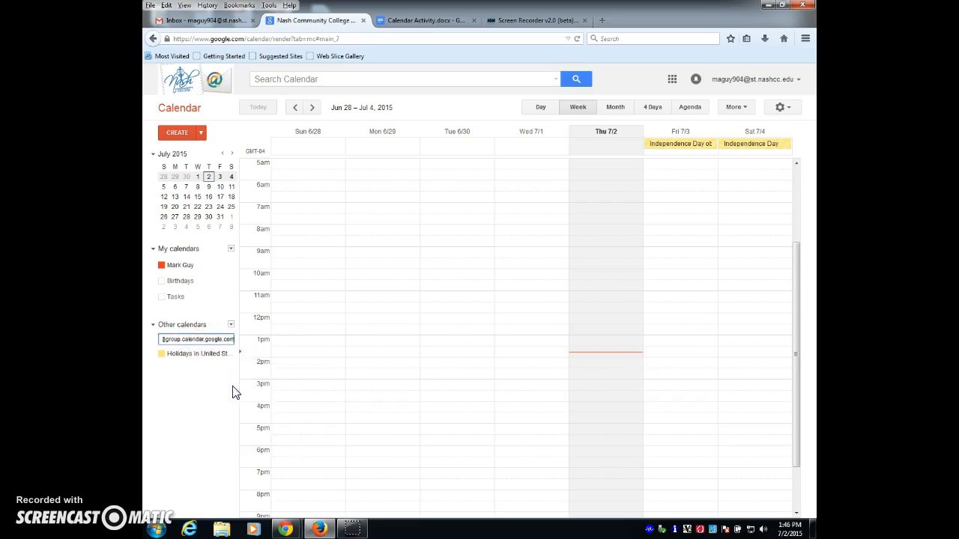
key(Return)
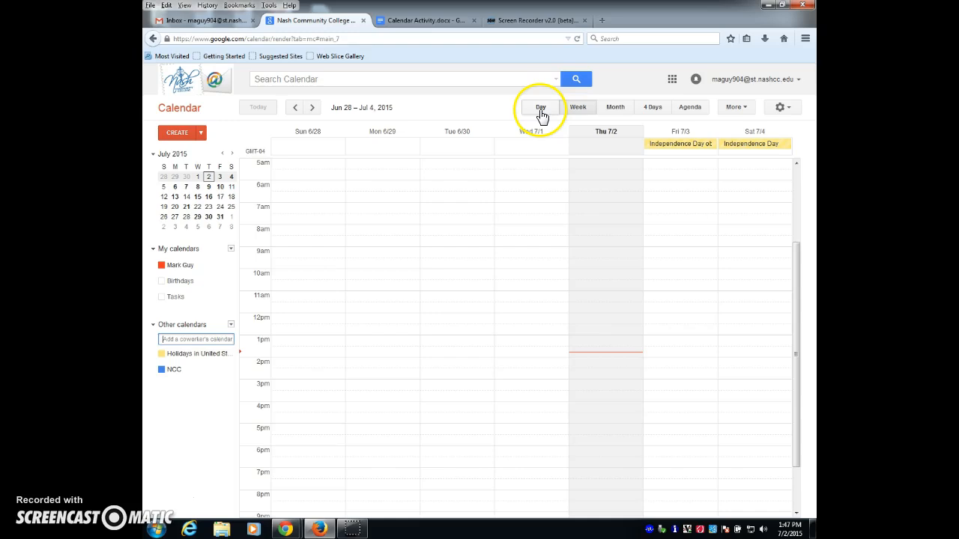
Go through the Day, Week, Month, 4 Days and Agenda views of the calendar and settle on the Month view.
click(541, 108)
click(579, 111)
click(616, 110)
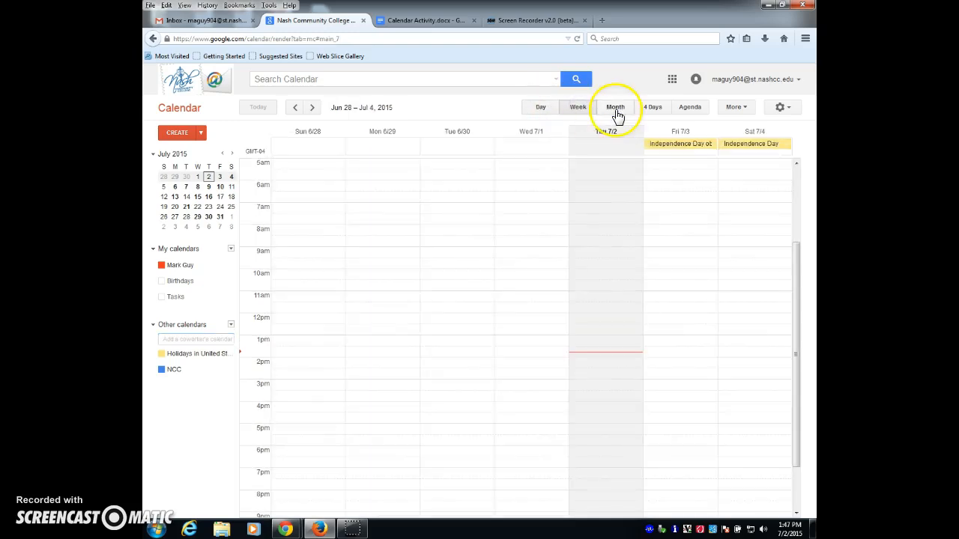
click(653, 110)
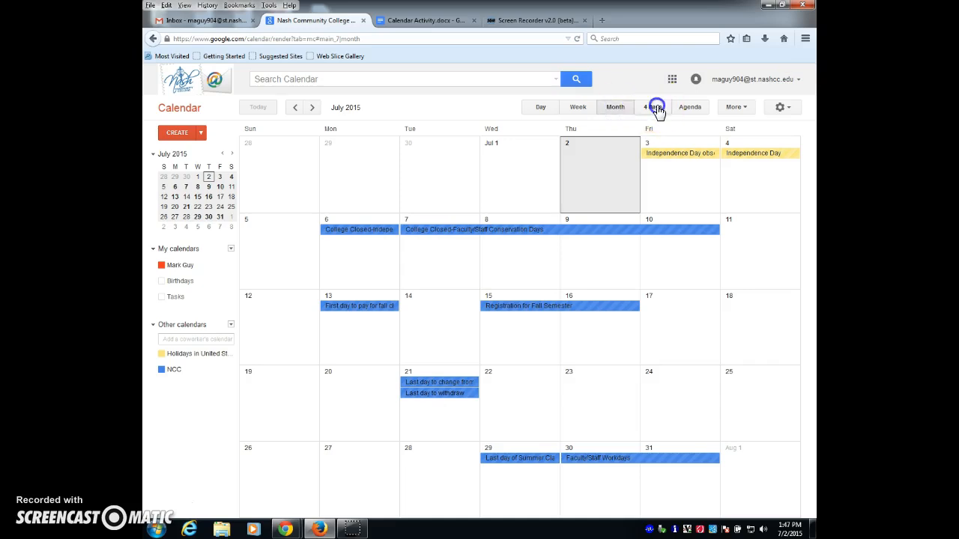
click(692, 109)
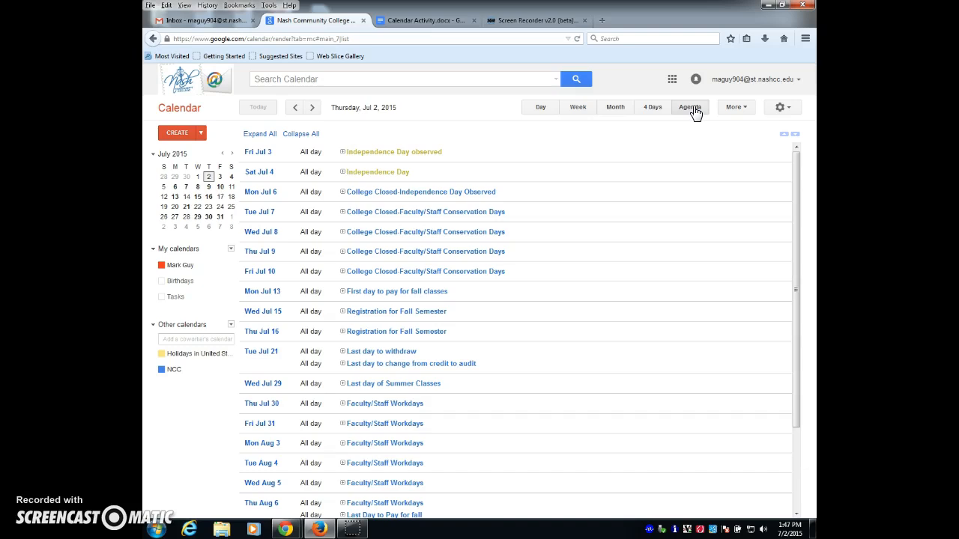
click(612, 110)
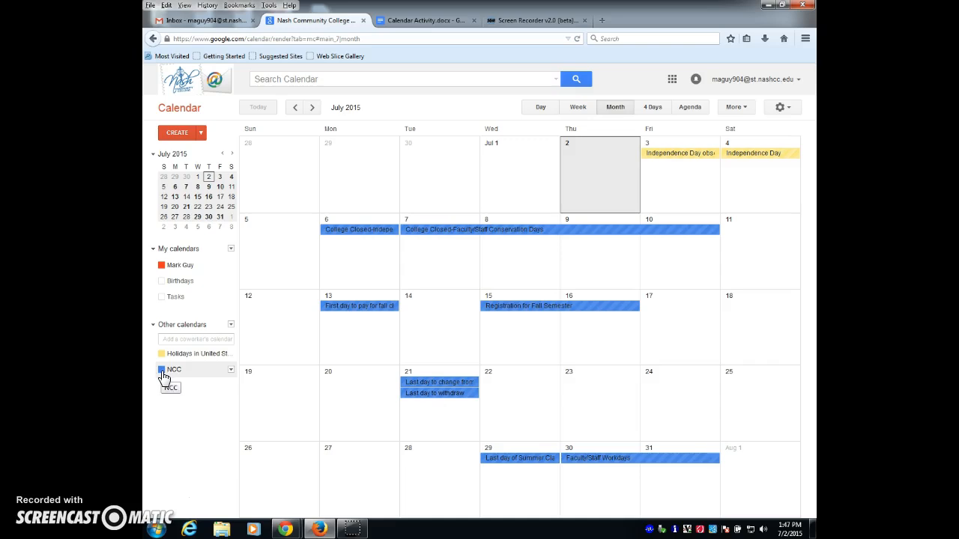
View the display and colour options of the NCC calendar and close them without changes.
click(231, 370)
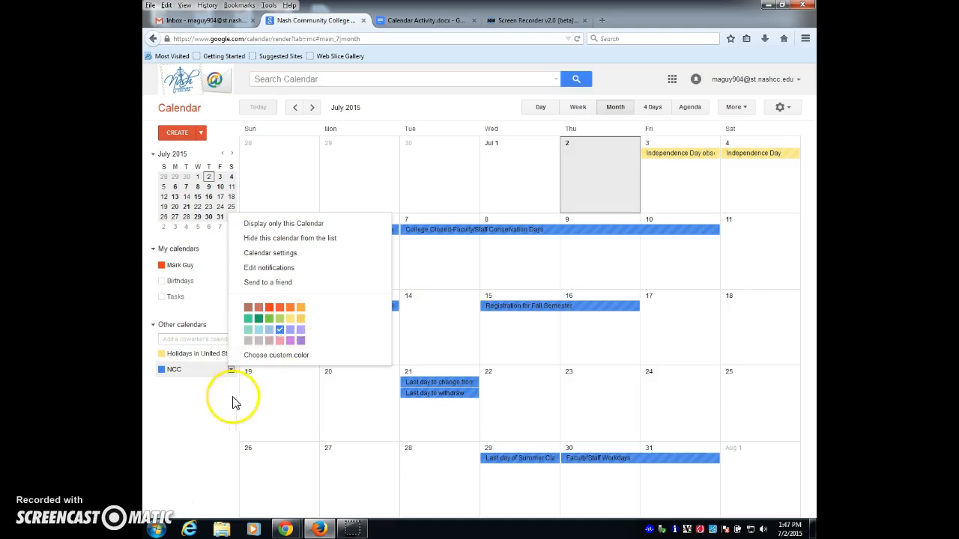
click(211, 384)
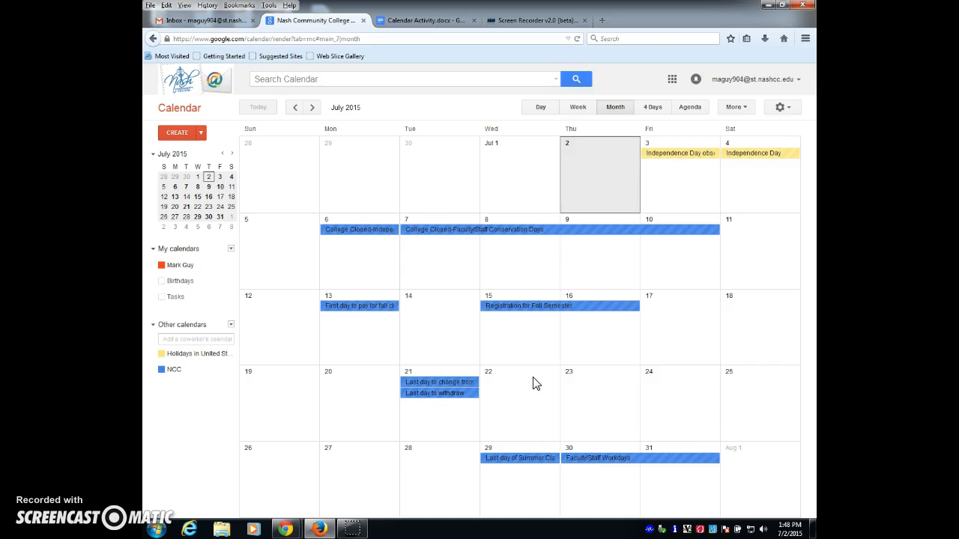
Advance the month view from July to September 2015.
click(312, 108)
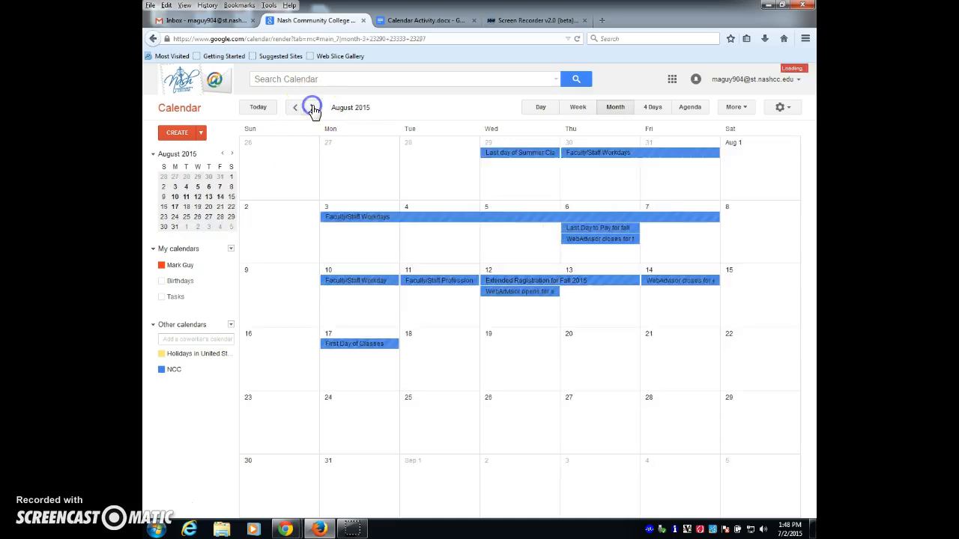
click(313, 108)
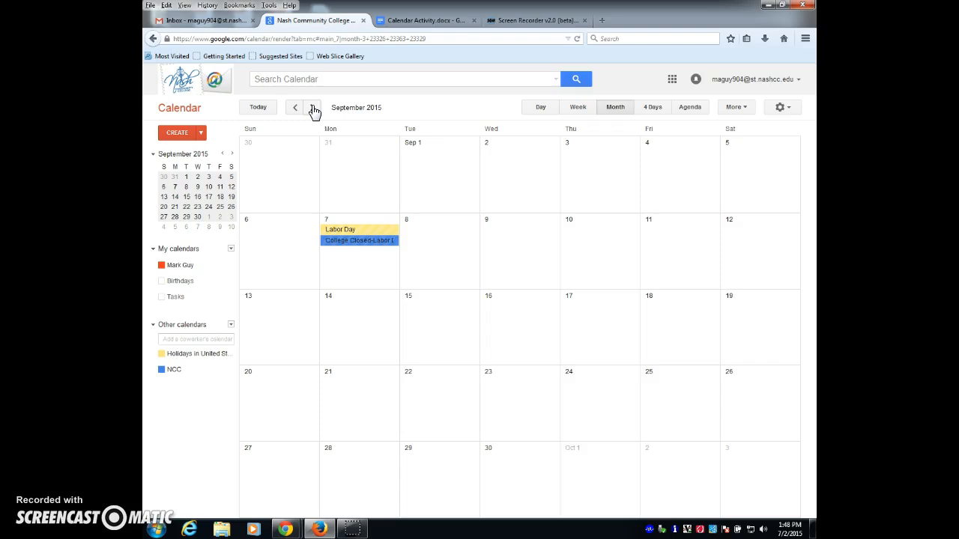
click(313, 109)
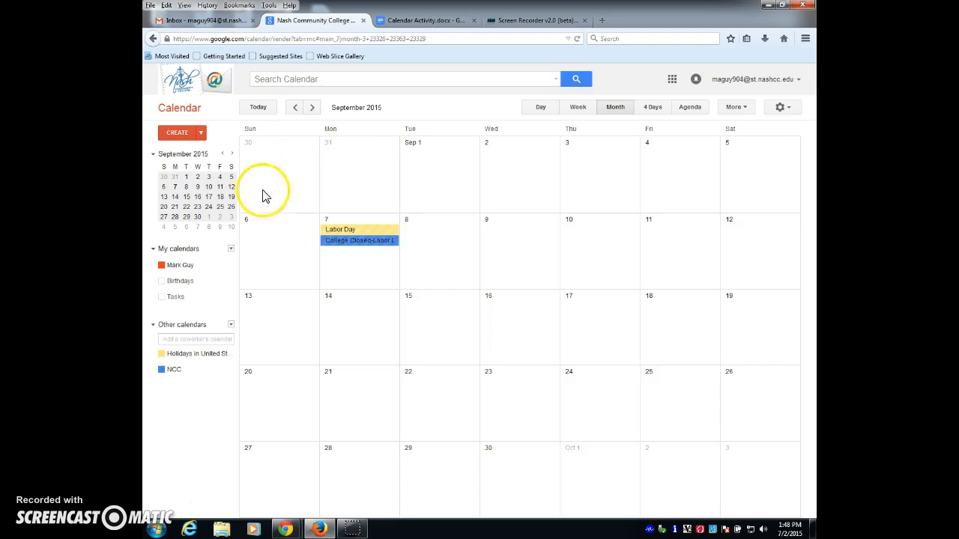
Hide the personal calendar under My calendars and show it again.
click(180, 267)
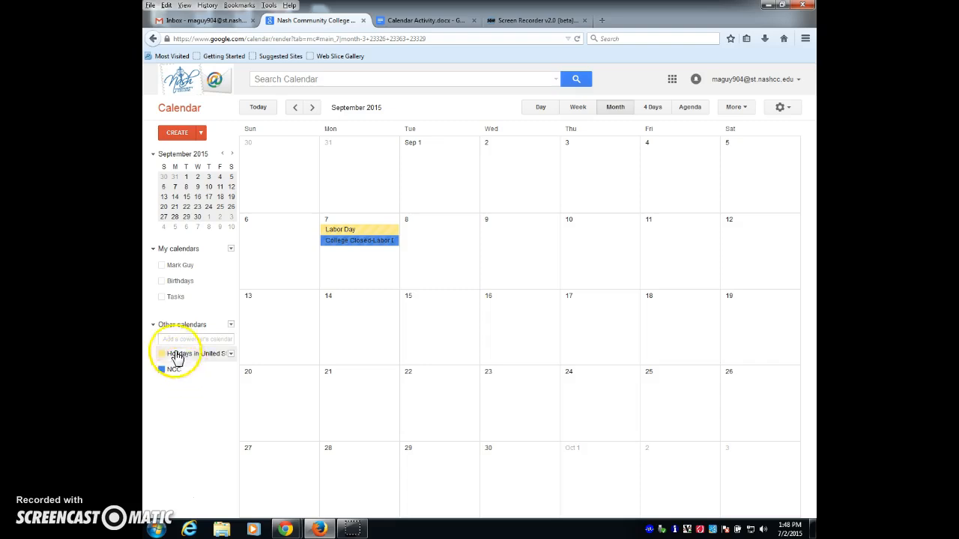
click(186, 270)
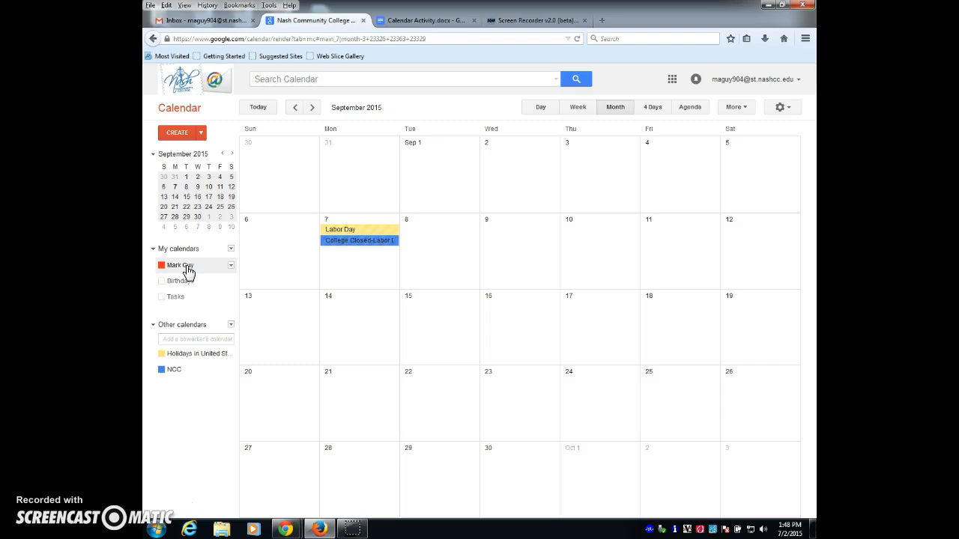
double_click(185, 268)
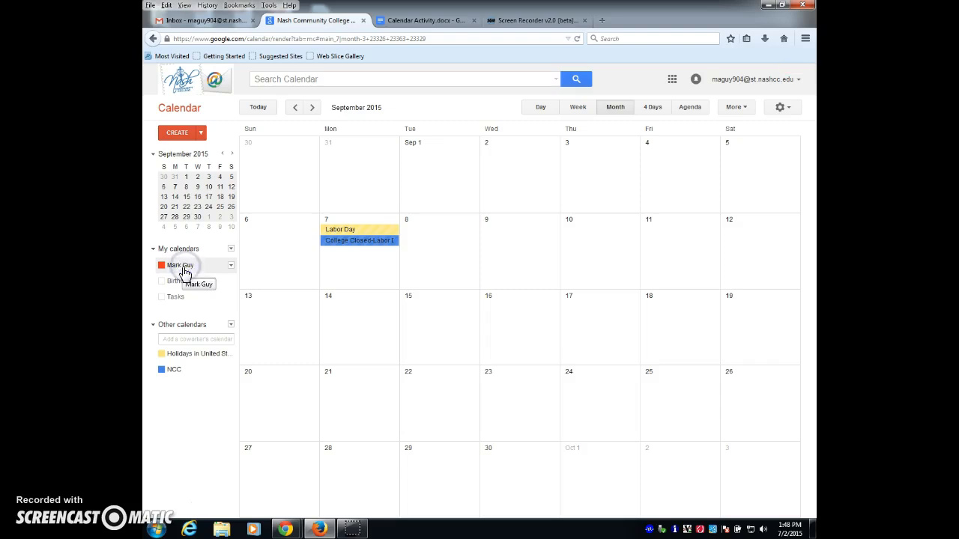
Create an event named "BIO Exam" on Wednesday, September 9, 2015.
click(548, 260)
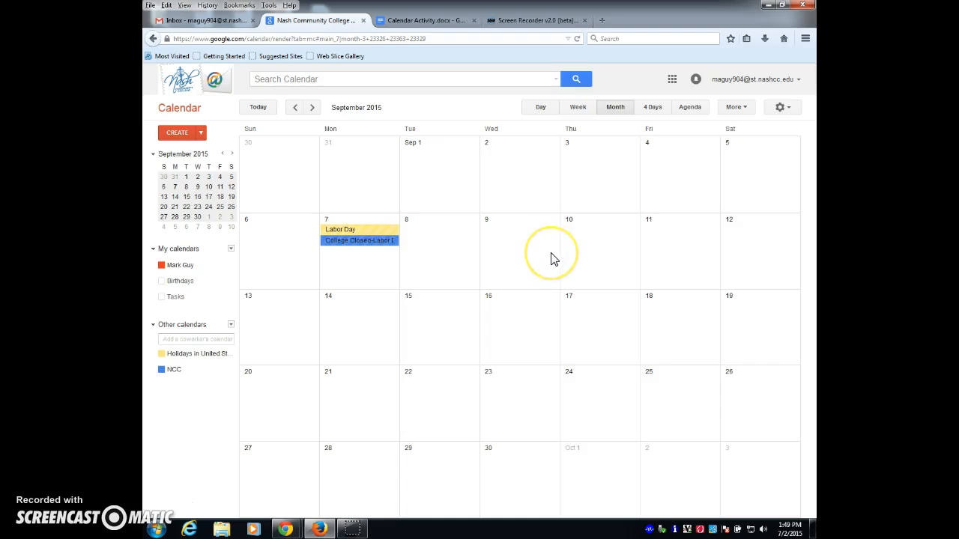
click(538, 264)
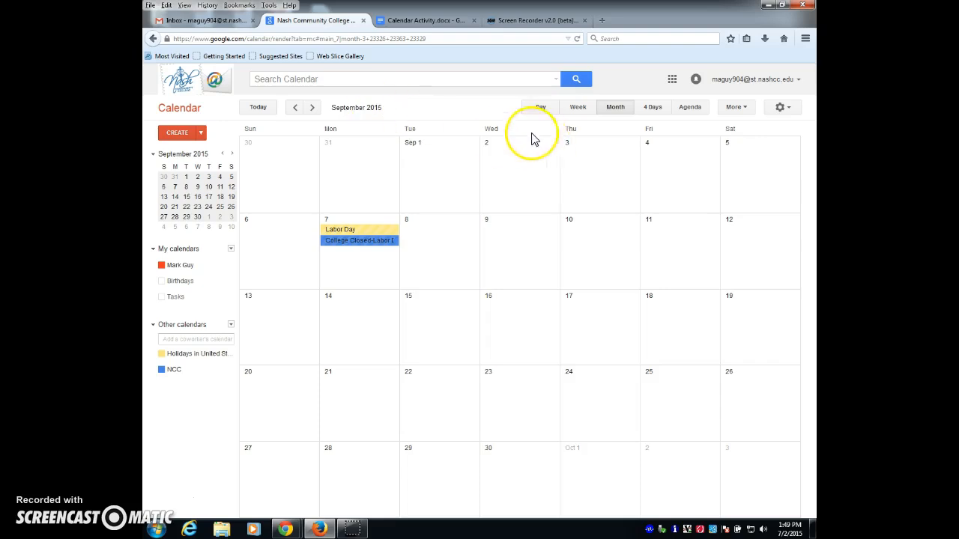
click(513, 256)
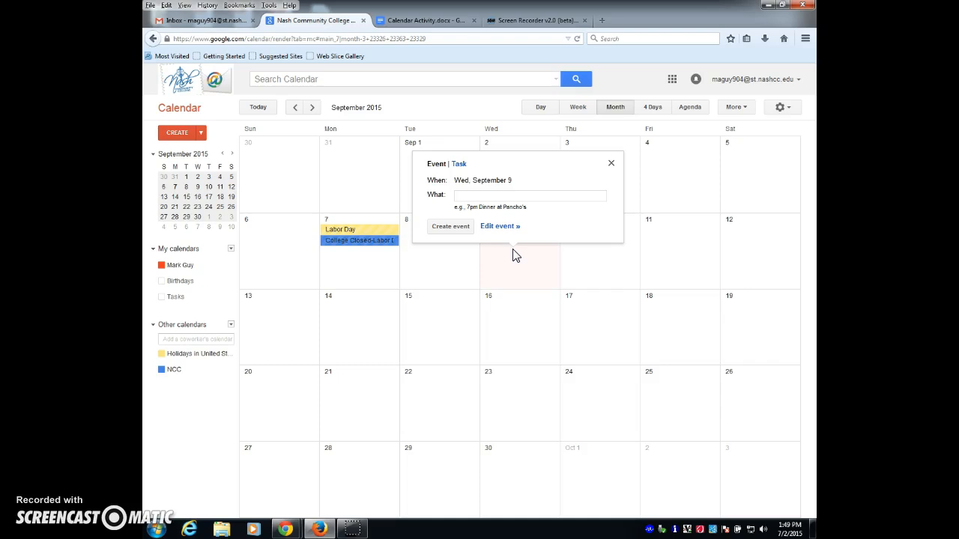
text(BIO Exam)
click(461, 229)
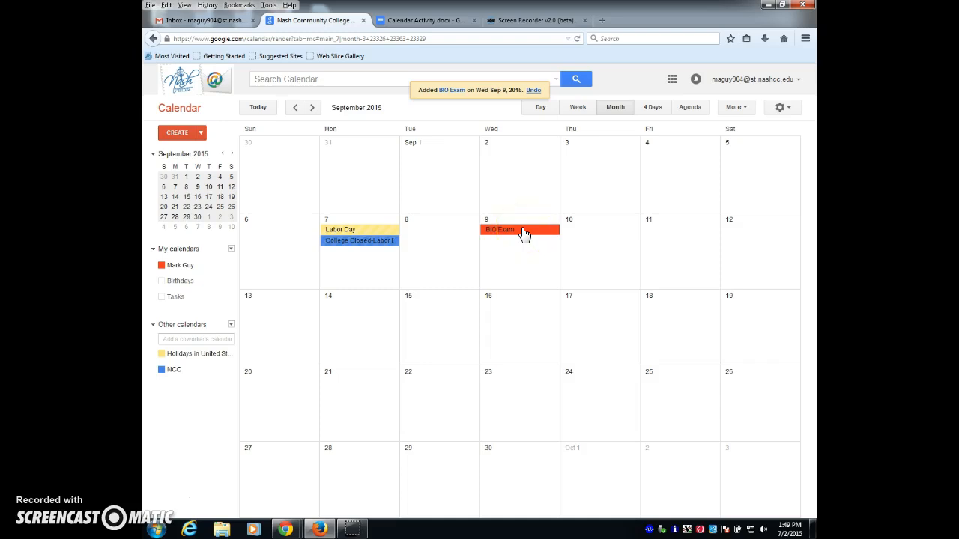
Create an event named "English Essay Due" on Tuesday, September 22, 2015.
click(423, 403)
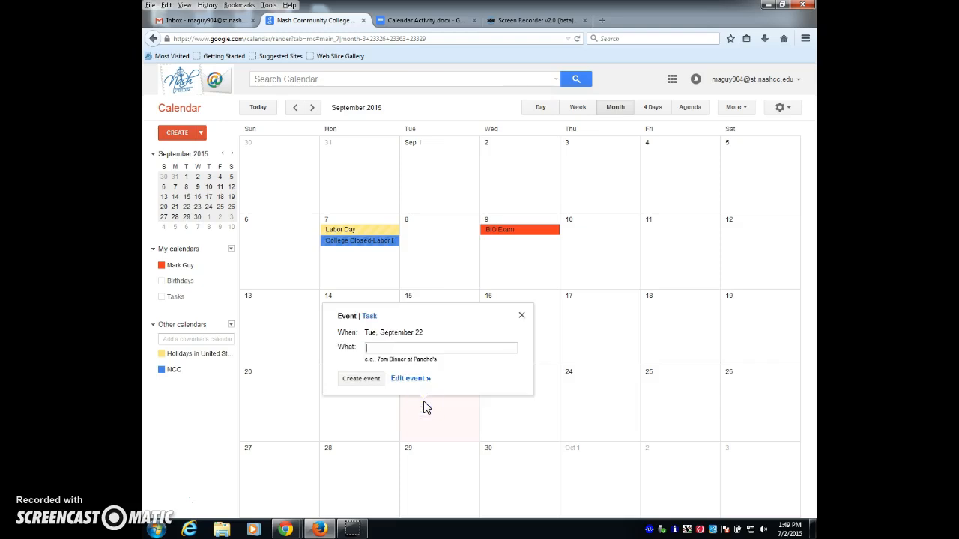
text(English Essay Due)
click(352, 380)
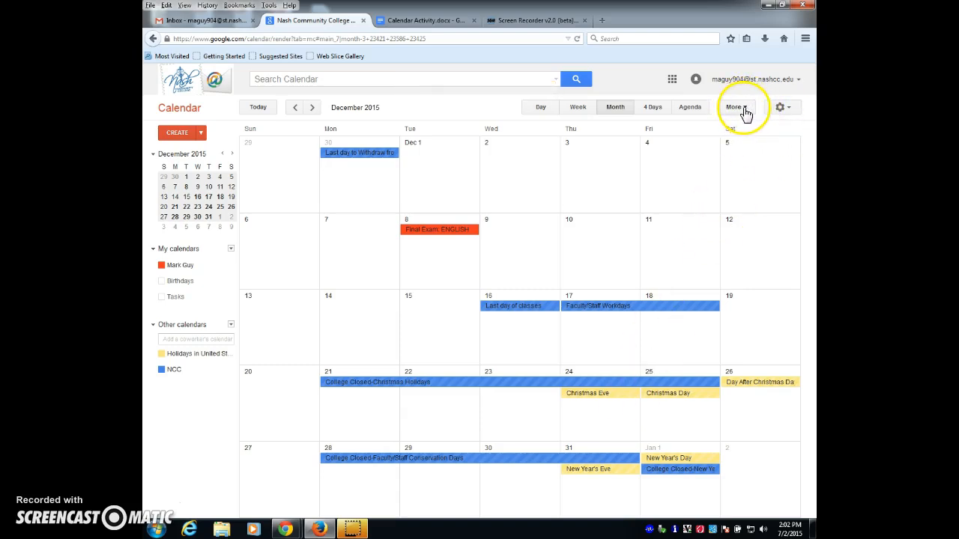
Open the calendar's print preview and set the print range to start on 8/17/2015.
click(741, 108)
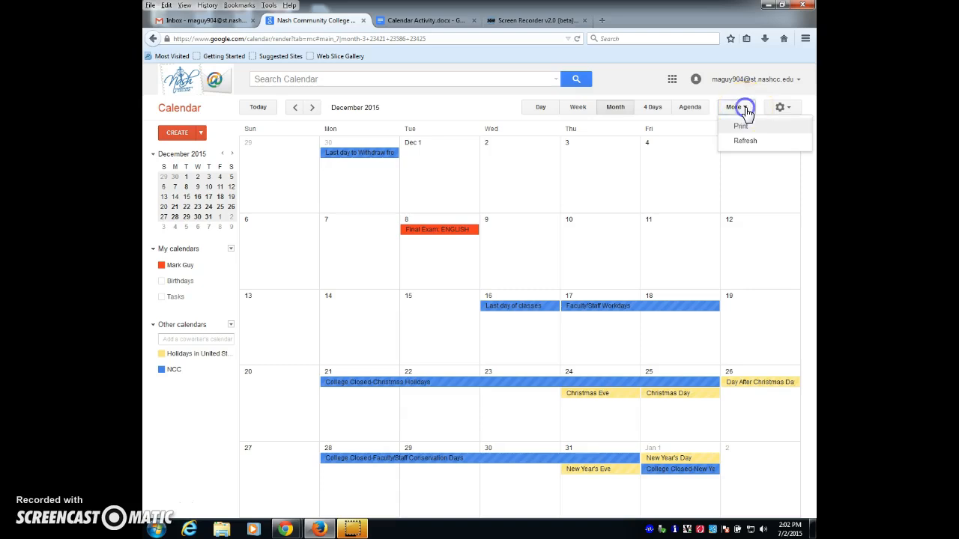
click(746, 128)
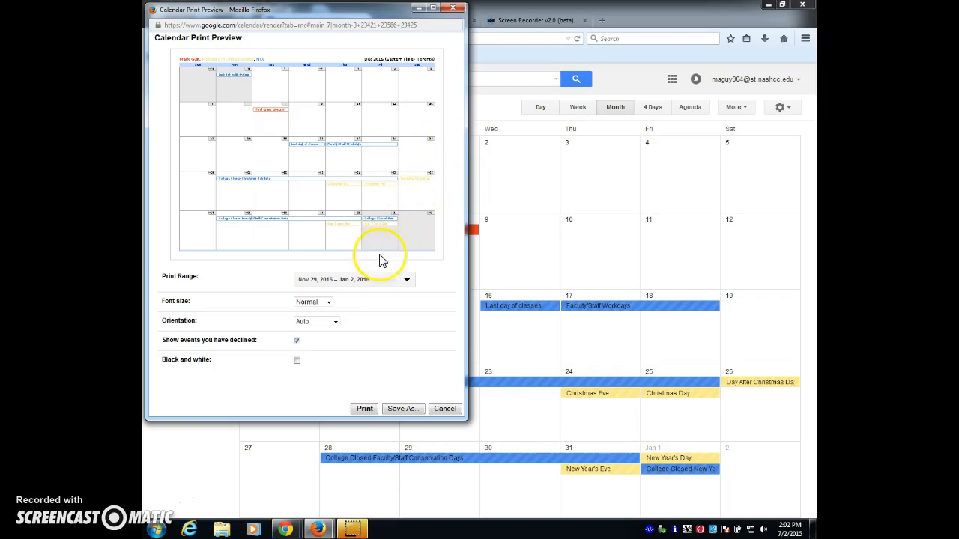
click(407, 284)
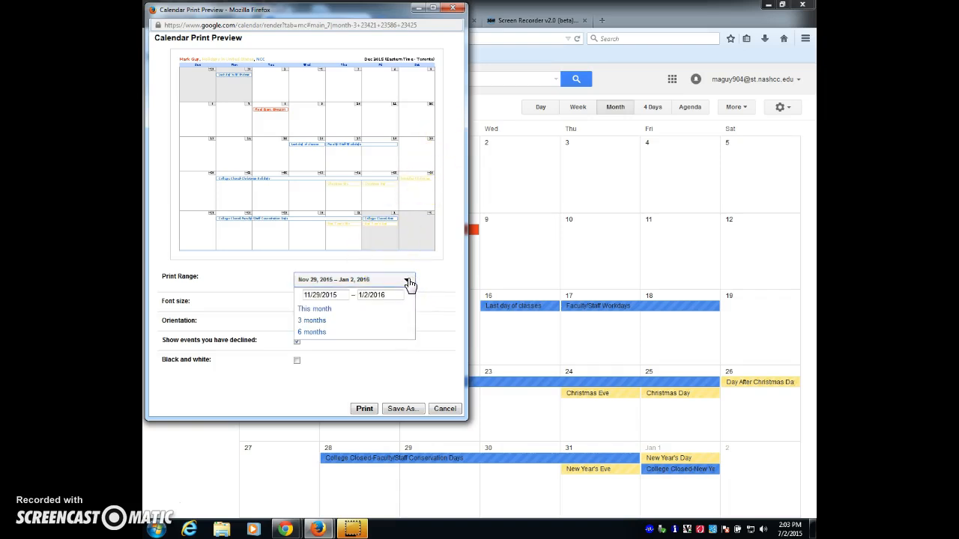
double_click(311, 295)
click(306, 308)
click(306, 309)
click(307, 309)
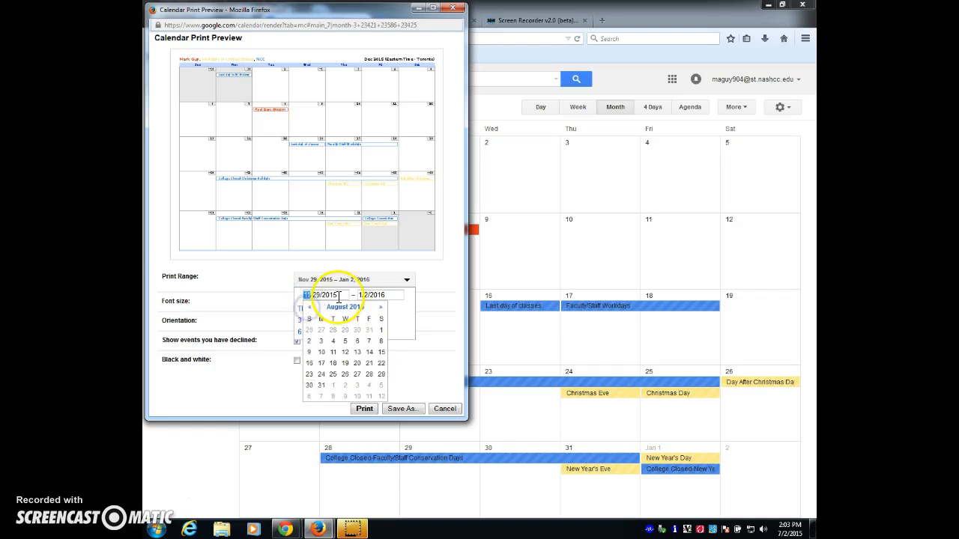
click(320, 364)
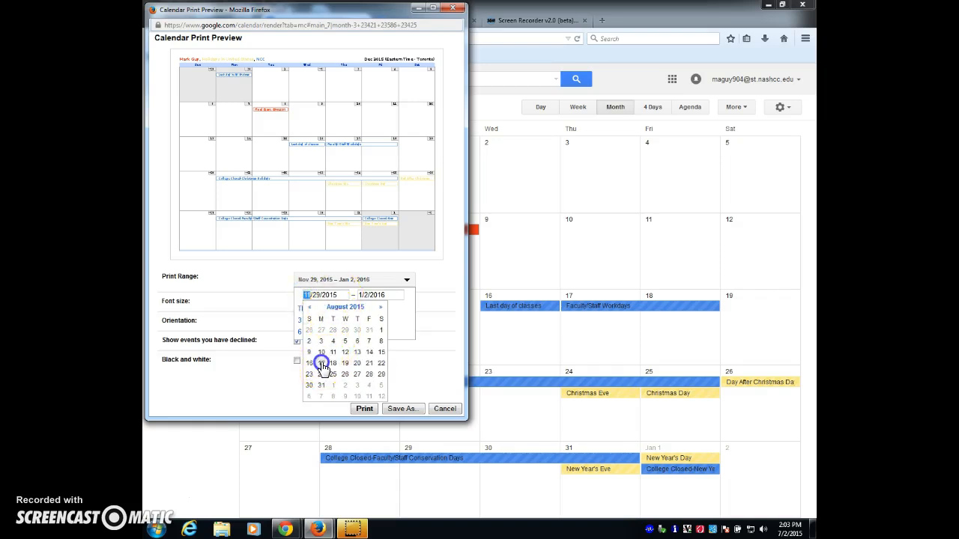
Set the end date of the print range to 12/18/2015.
click(397, 295)
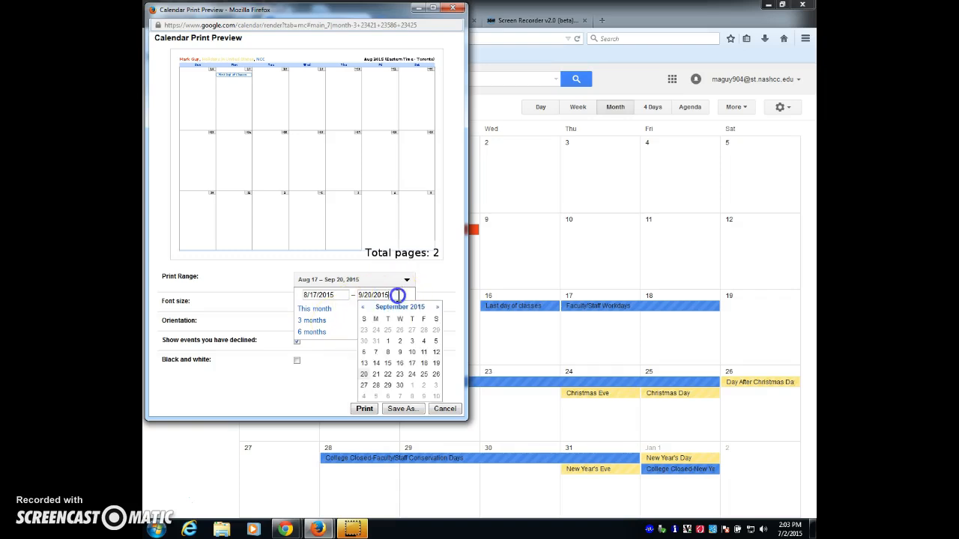
click(438, 310)
click(438, 311)
click(438, 310)
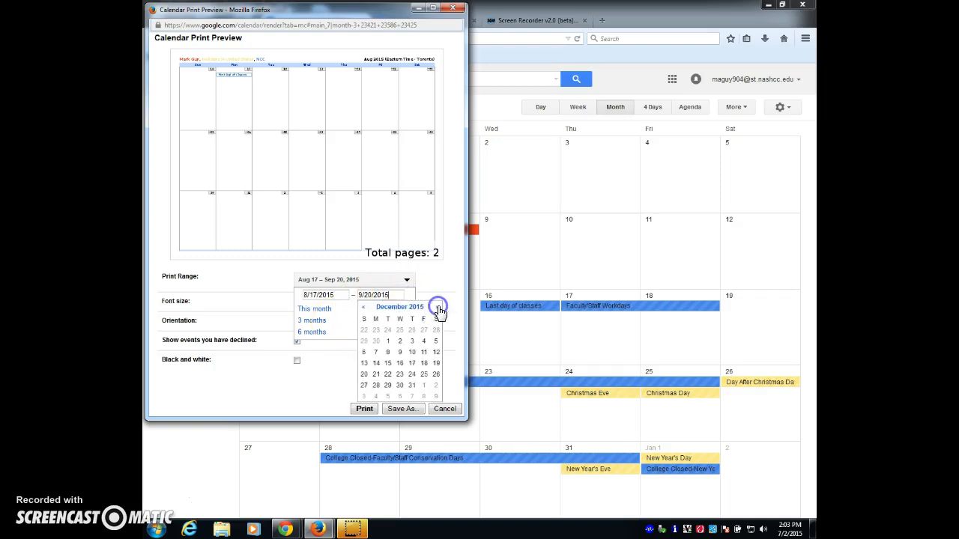
click(423, 364)
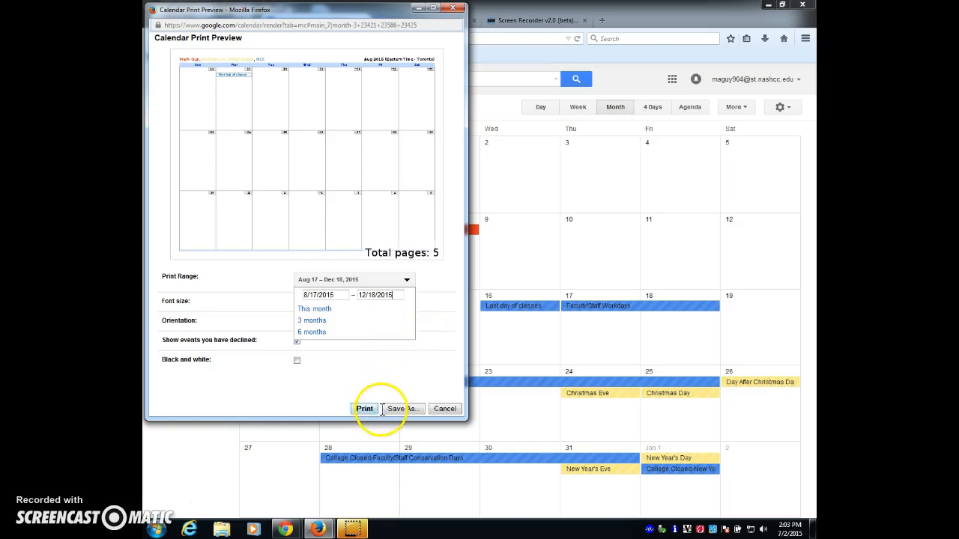
Save the calendar printout as the PDF file calendar_2015-08-17_2015-12-19.pdf and show the browser's recent downloads.
click(412, 409)
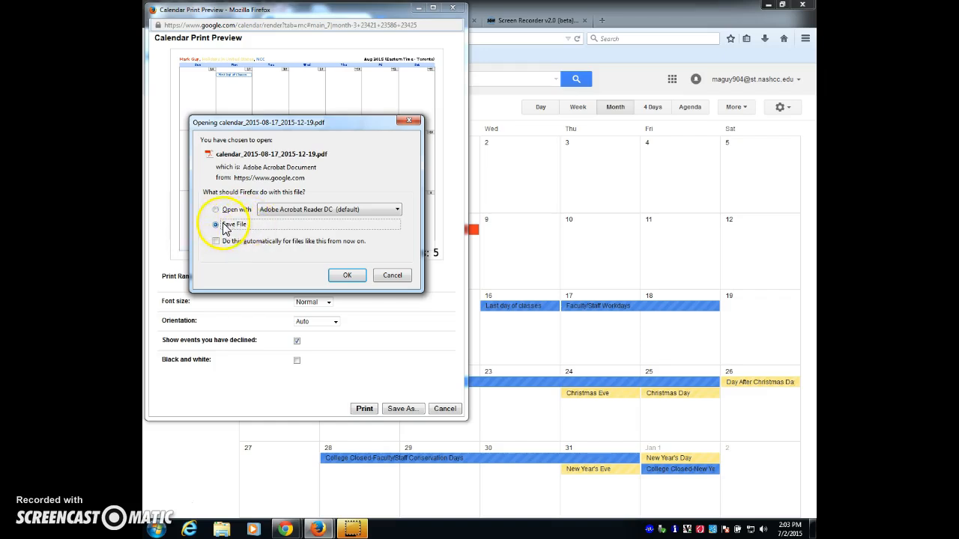
click(351, 275)
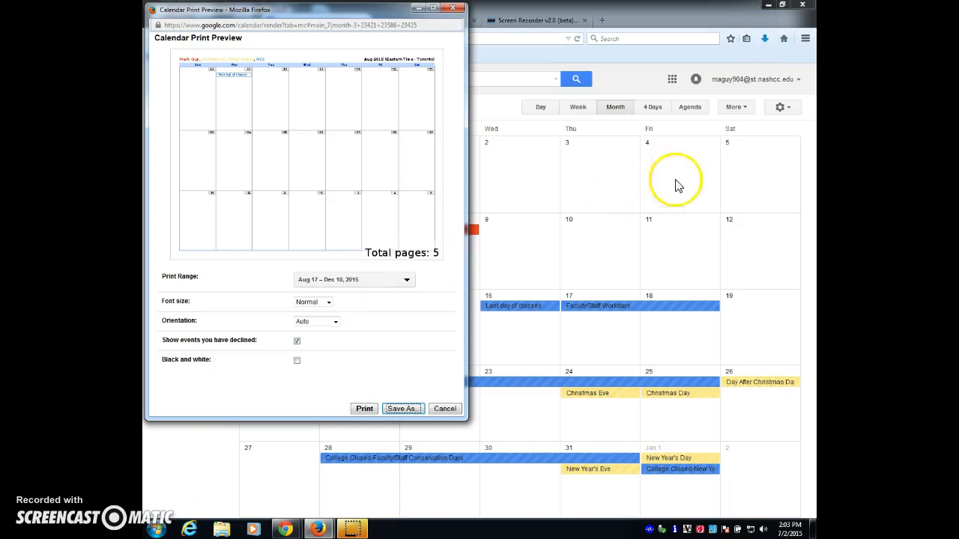
click(765, 39)
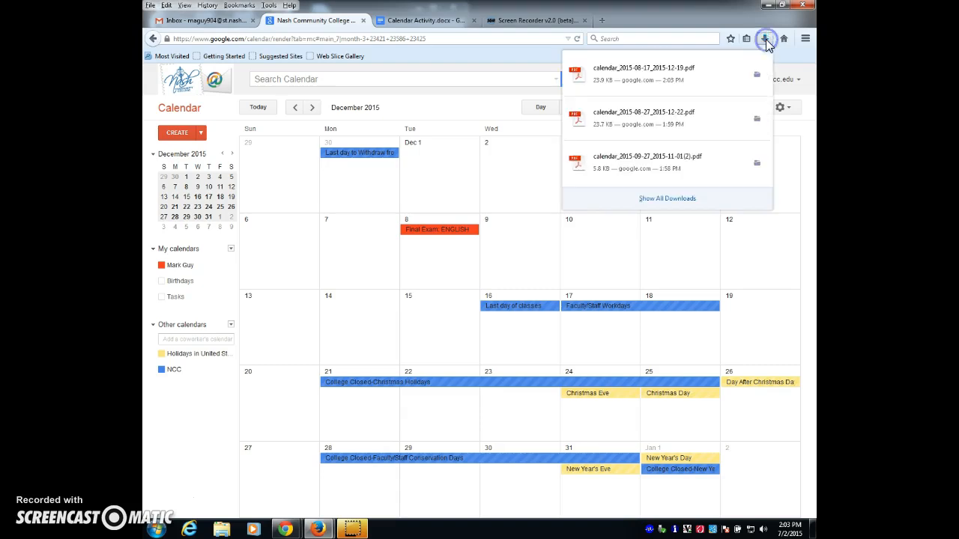
Open the downloaded calendar_2015-08-17_2015-12-19.pdf in Acrobat Reader and start saving a copy to a different folder.
click(618, 75)
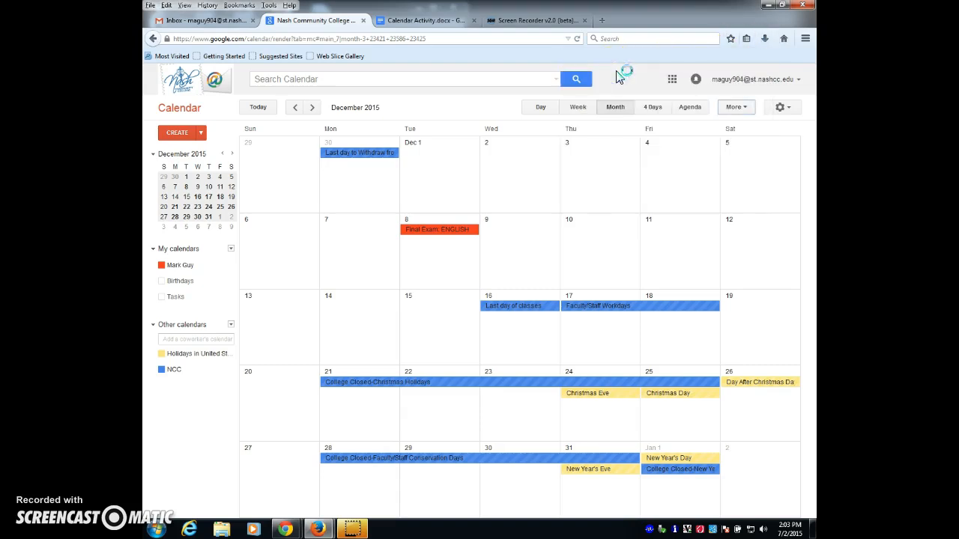
click(615, 81)
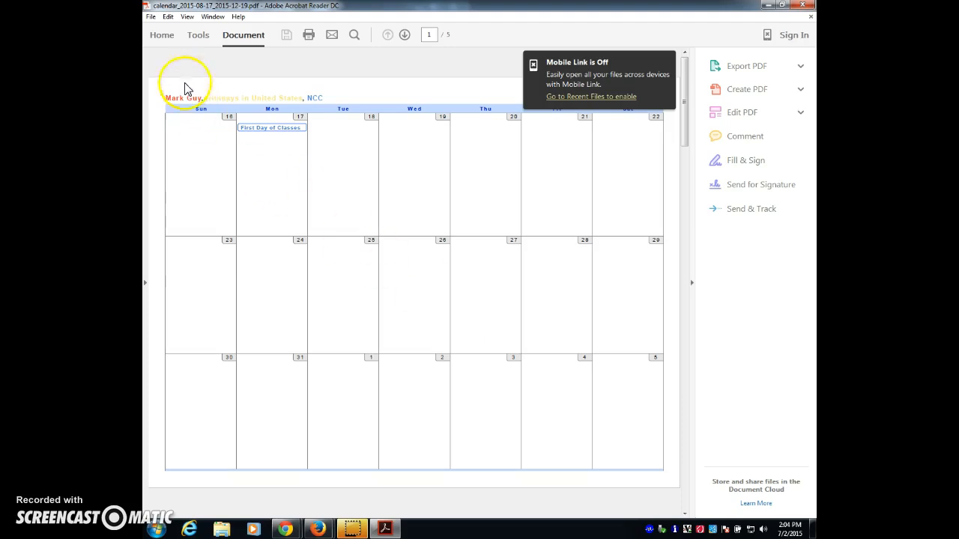
click(149, 20)
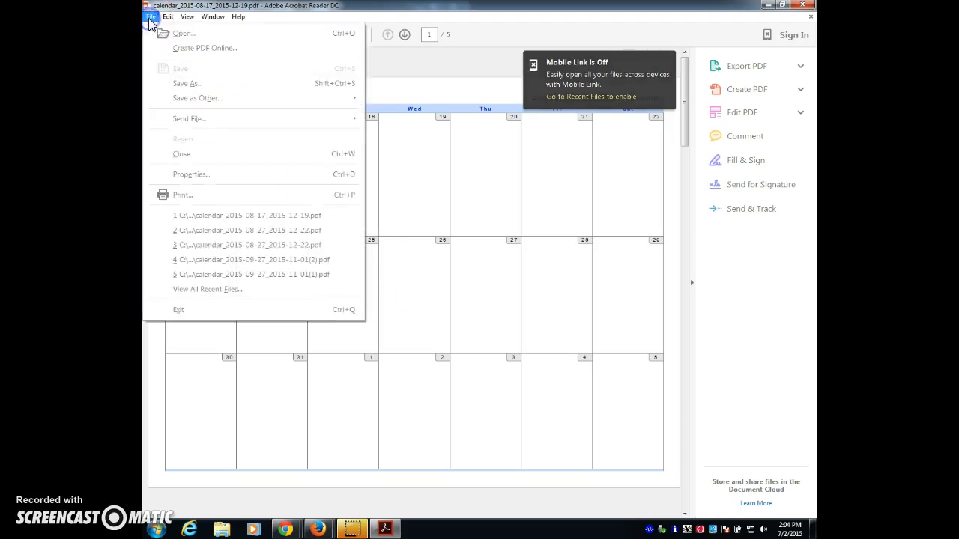
click(184, 84)
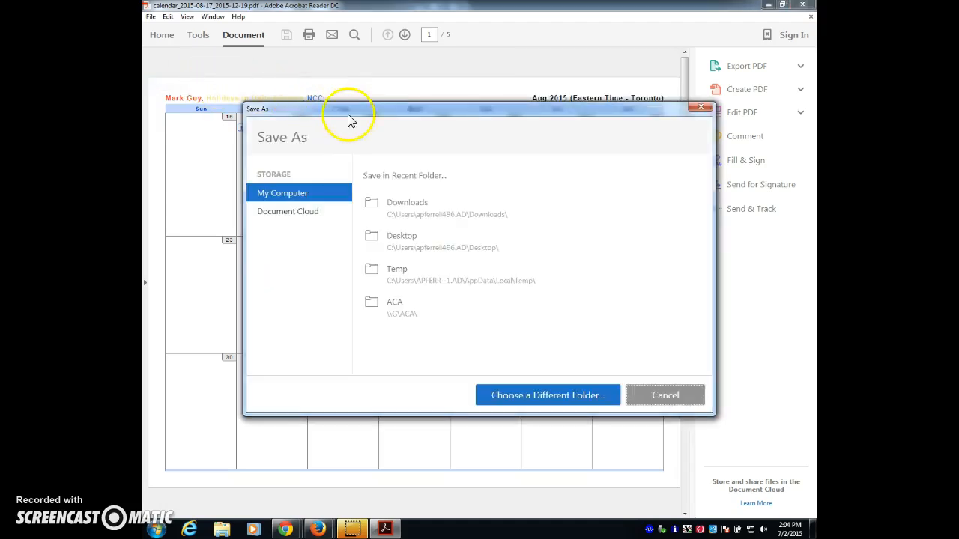
click(556, 397)
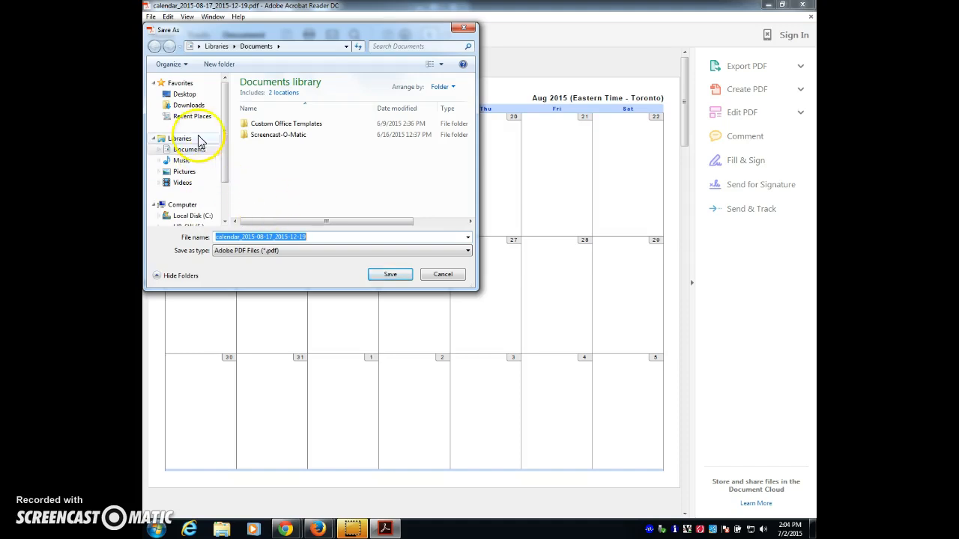
Save the PDF copy to the Desktop, naming it with the student's full name followed by "Calendar Activity".
click(188, 99)
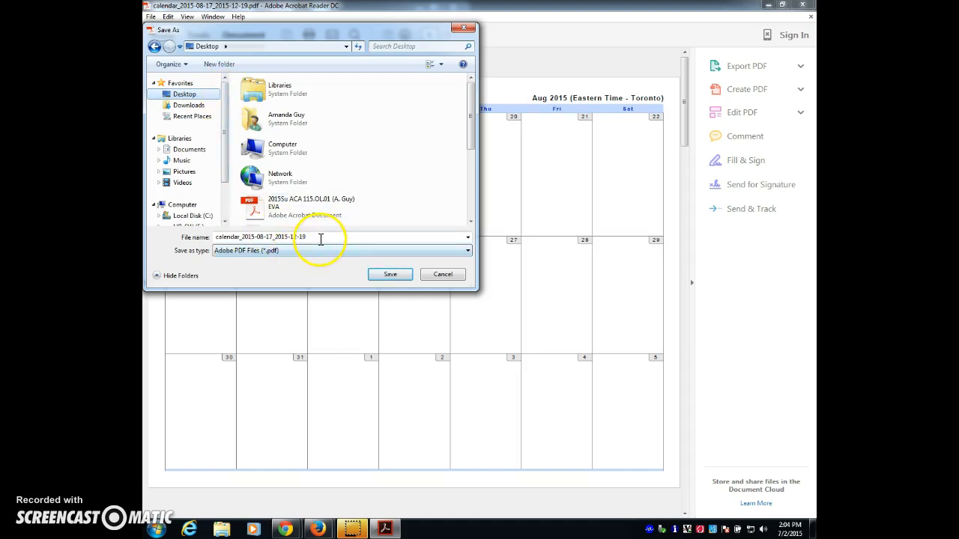
double_click(321, 238)
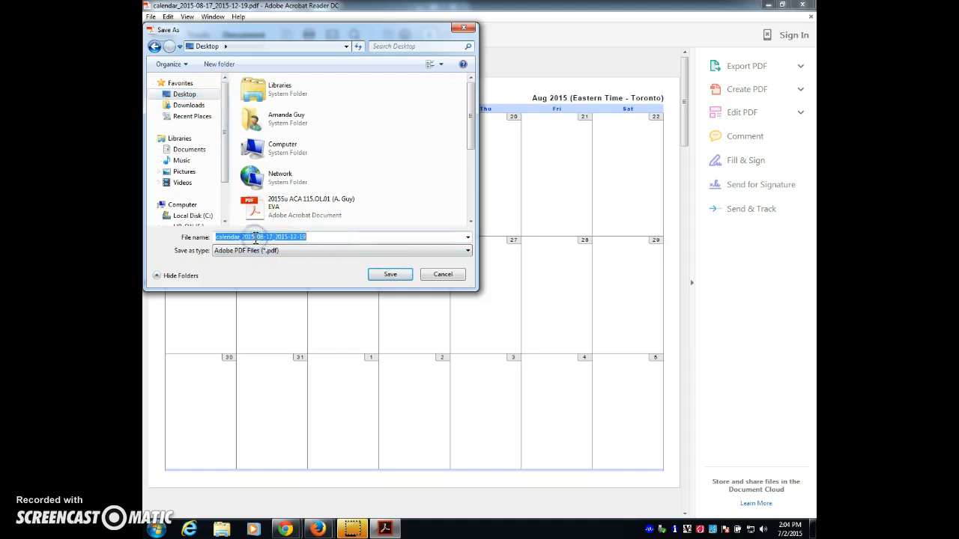
text(I)
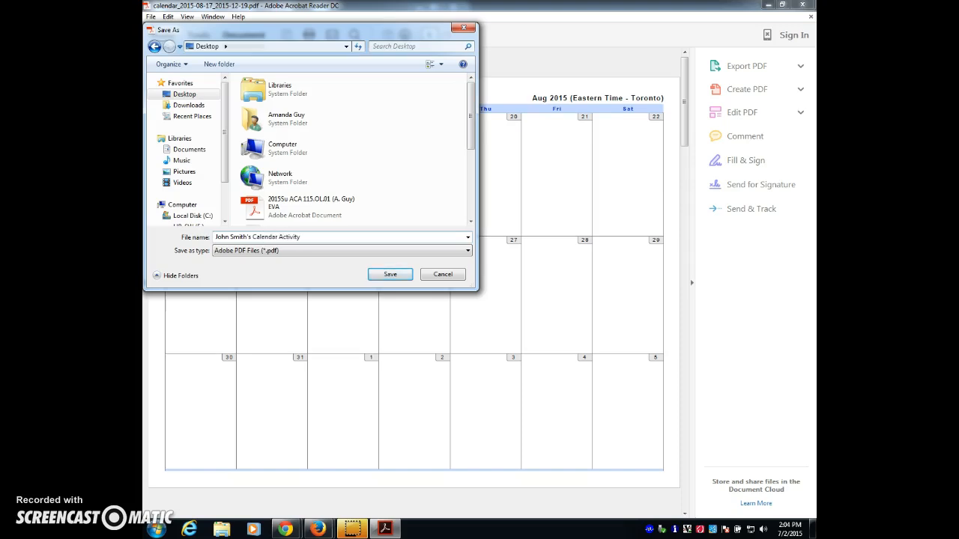
click(390, 275)
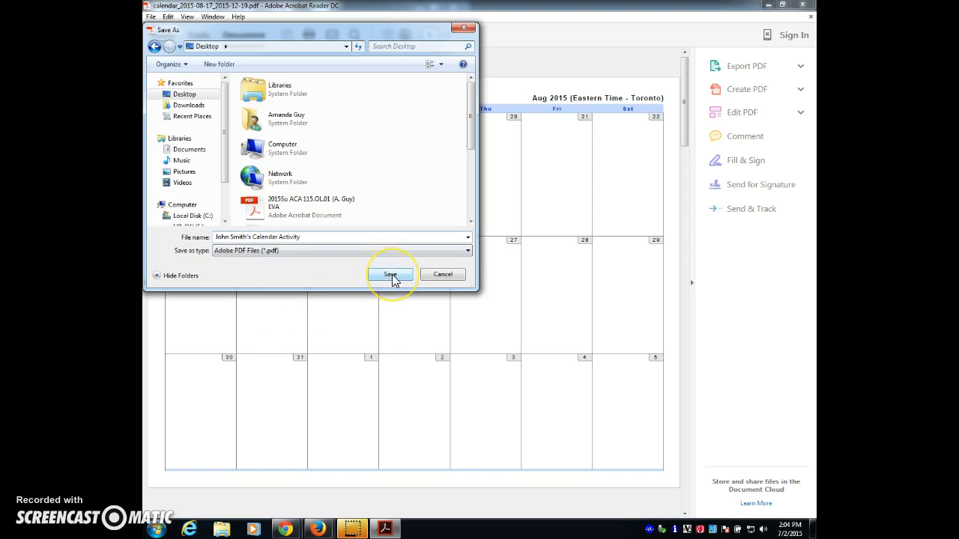
click(395, 277)
click(395, 278)
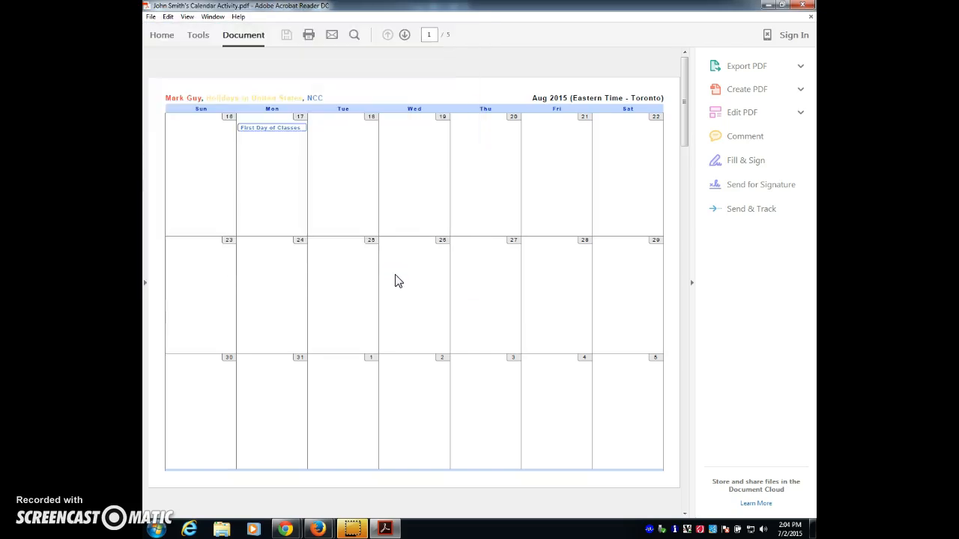
Clear the PDF, browser and print preview windows from the desktop and check the saved calendar PDF there.
click(807, 8)
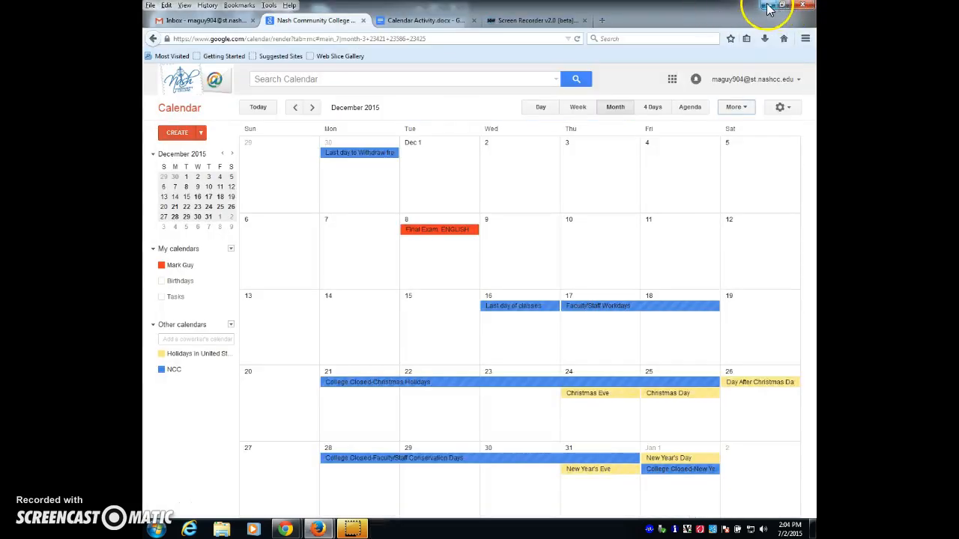
click(767, 6)
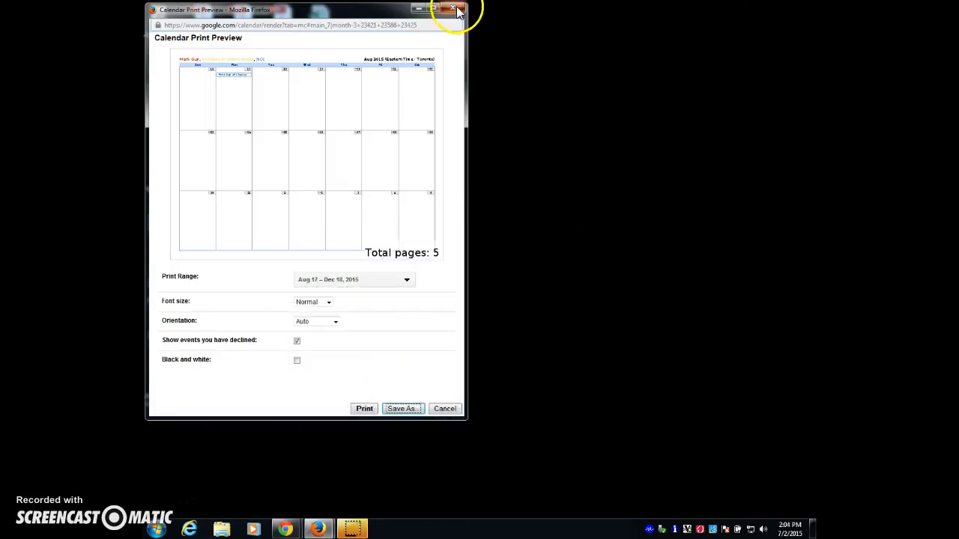
click(455, 9)
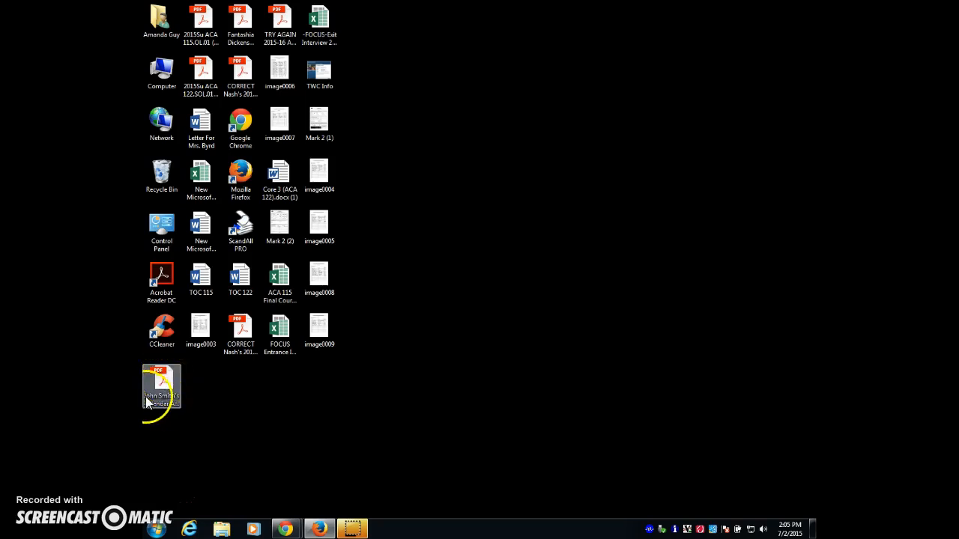
double_click(168, 401)
click(165, 505)
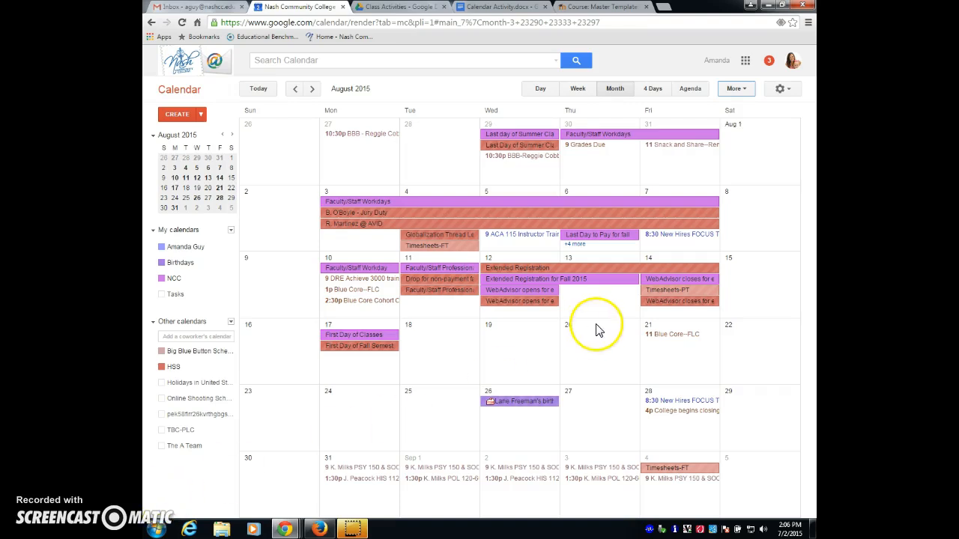
In the Google Calendar open in Chrome, open the print preview and set the print range to start on 8/17/2015.
click(744, 93)
click(745, 109)
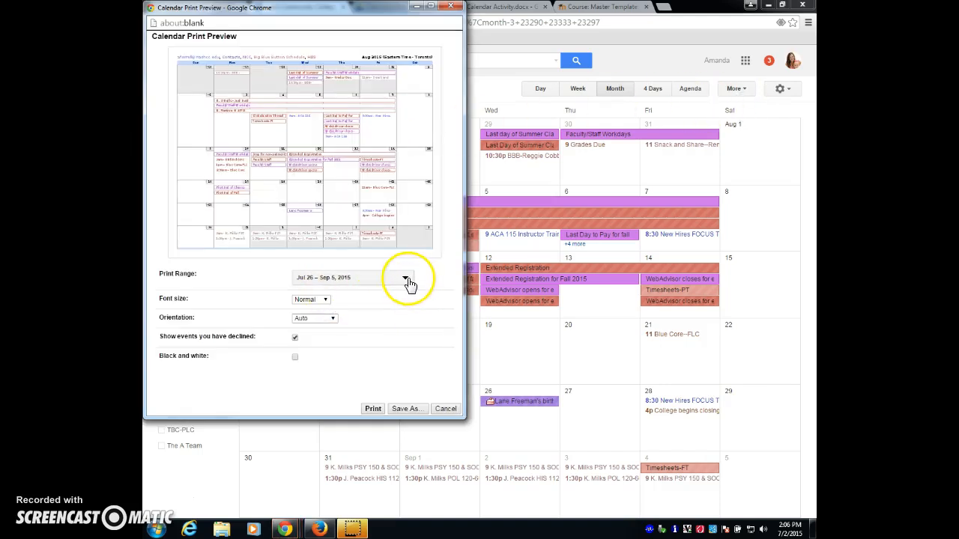
click(406, 278)
click(333, 293)
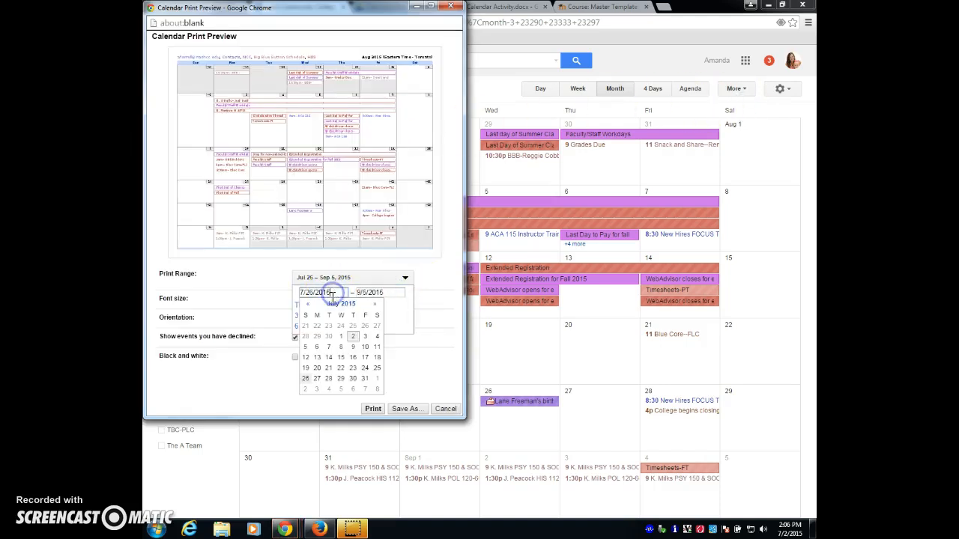
click(375, 307)
click(317, 357)
Set the end date of the Chrome print range to 12/18/2015.
click(390, 294)
click(435, 303)
click(435, 304)
click(435, 304)
click(422, 358)
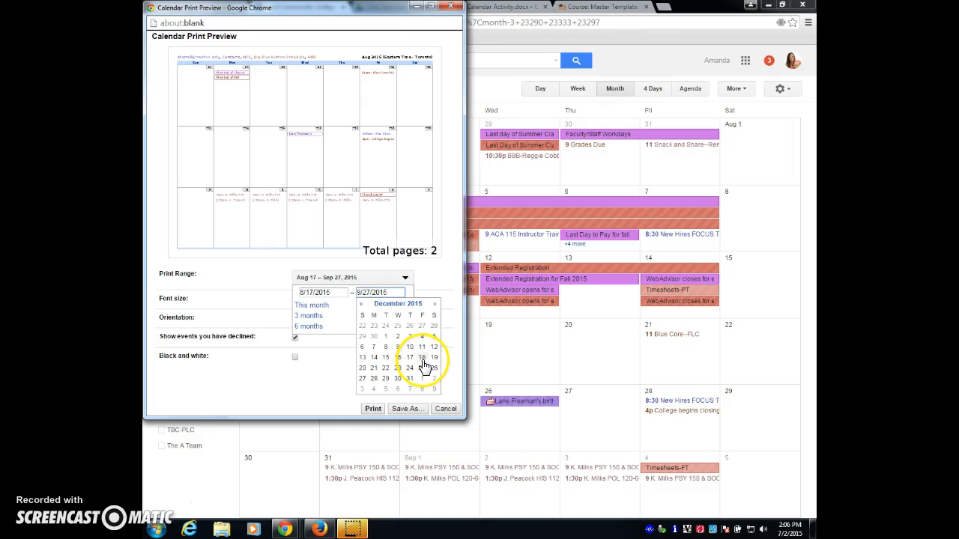
Save the calendar printout as a PDF from Chrome and open the downloaded file.
click(410, 410)
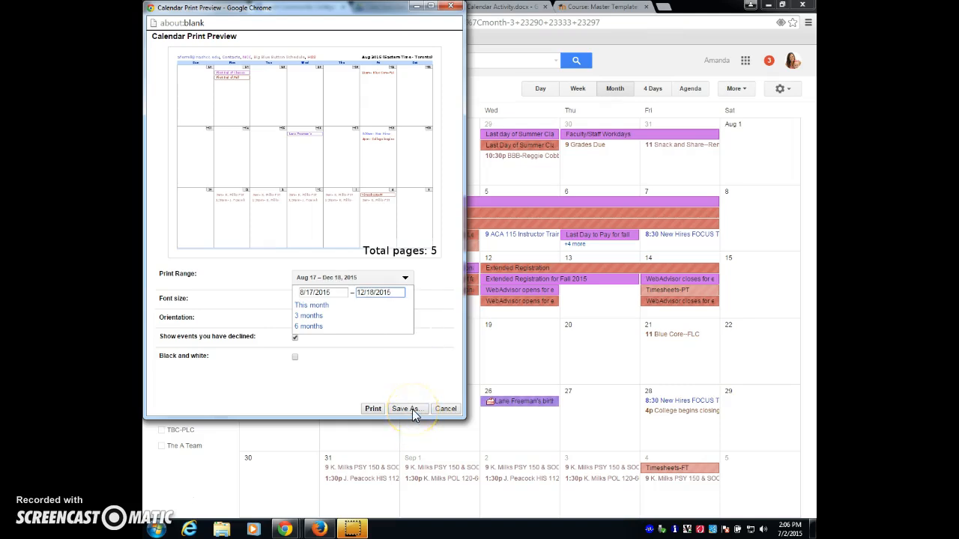
click(413, 409)
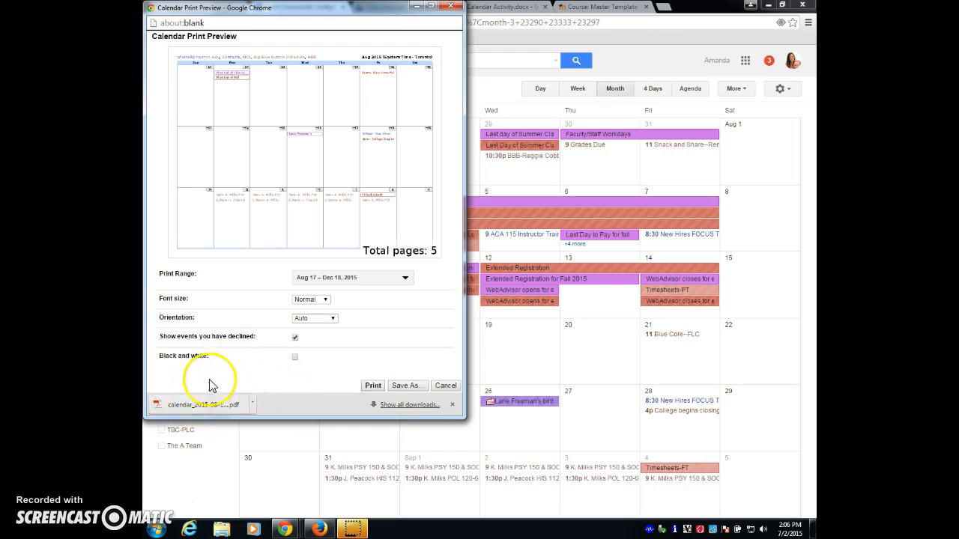
click(228, 408)
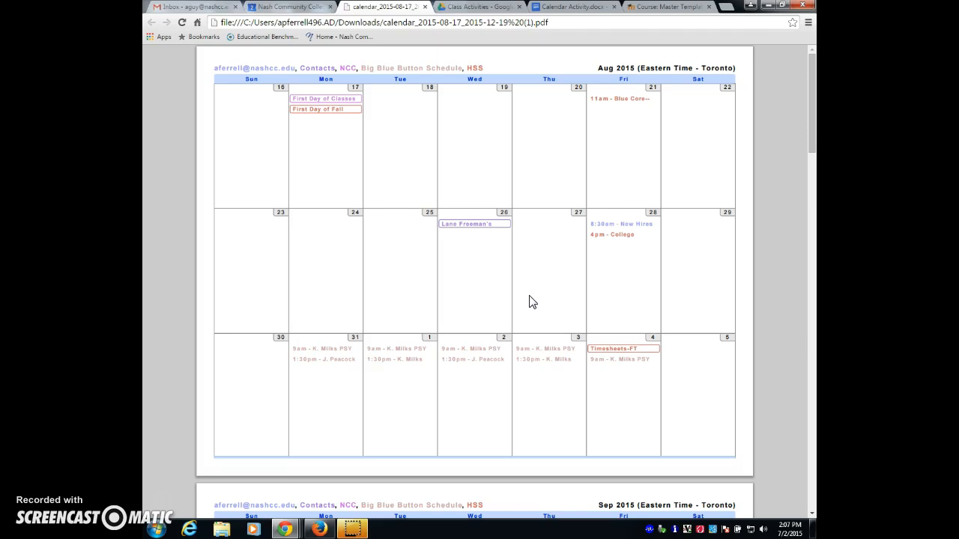
Start saving a copy of the opened PDF to the Desktop, reusing the file name of the student's existing "Calendar Activity.pdf".
mouse_move(780, 493)
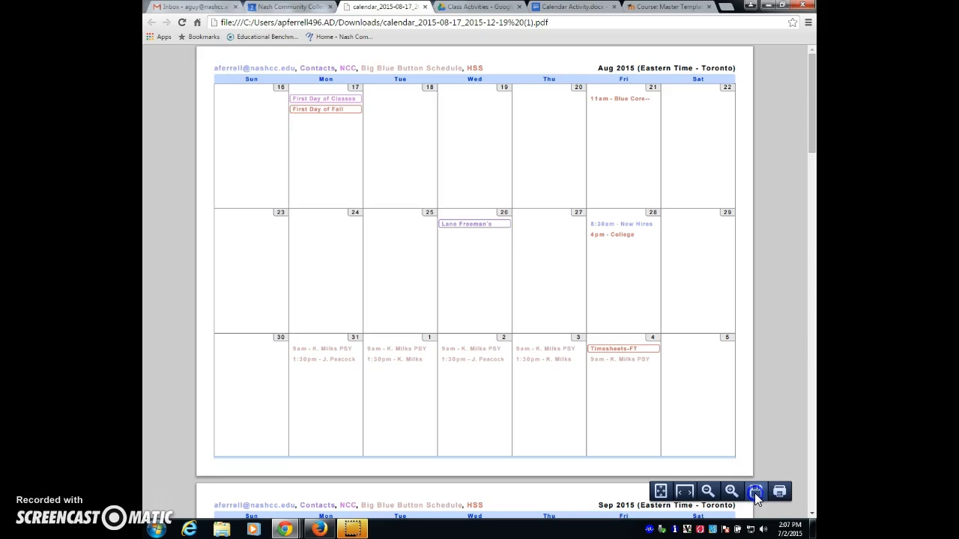
click(755, 493)
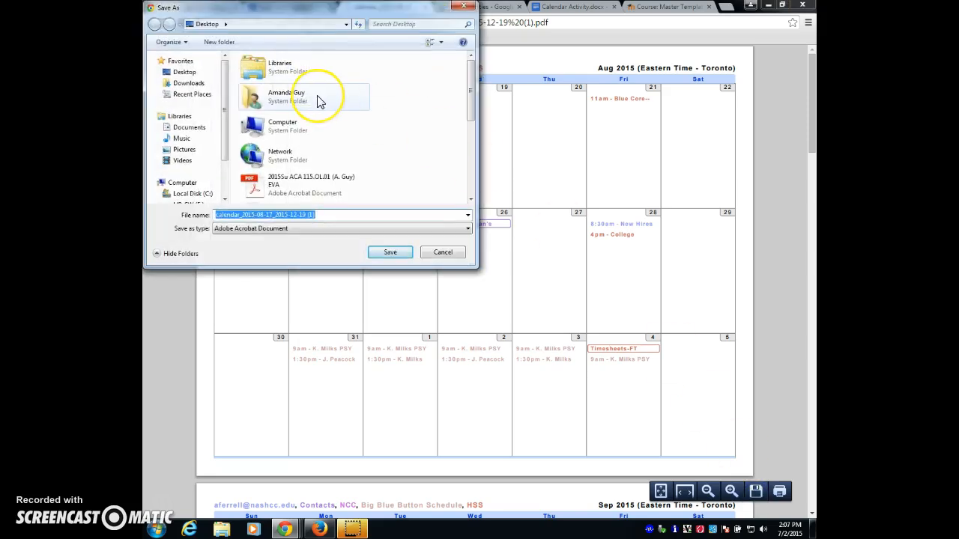
click(189, 71)
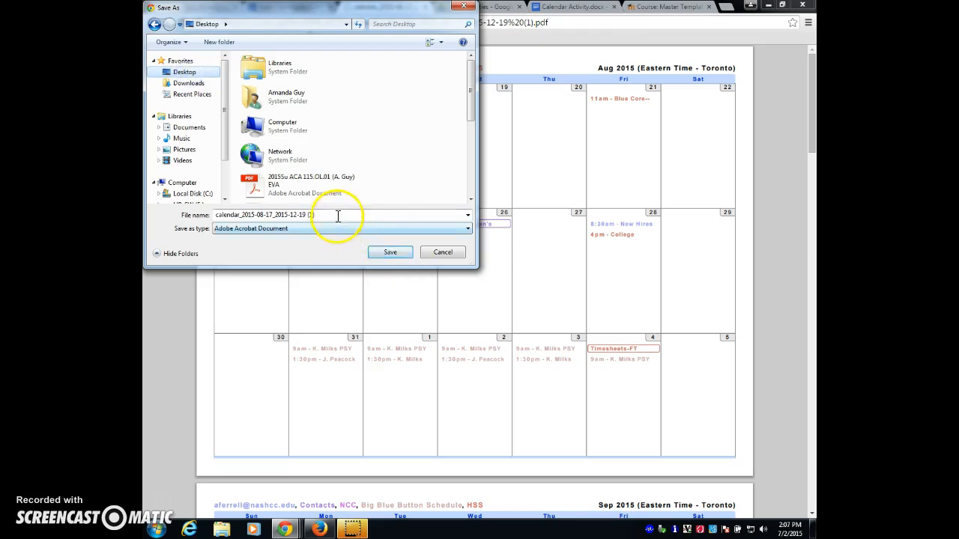
click(272, 217)
text(John)
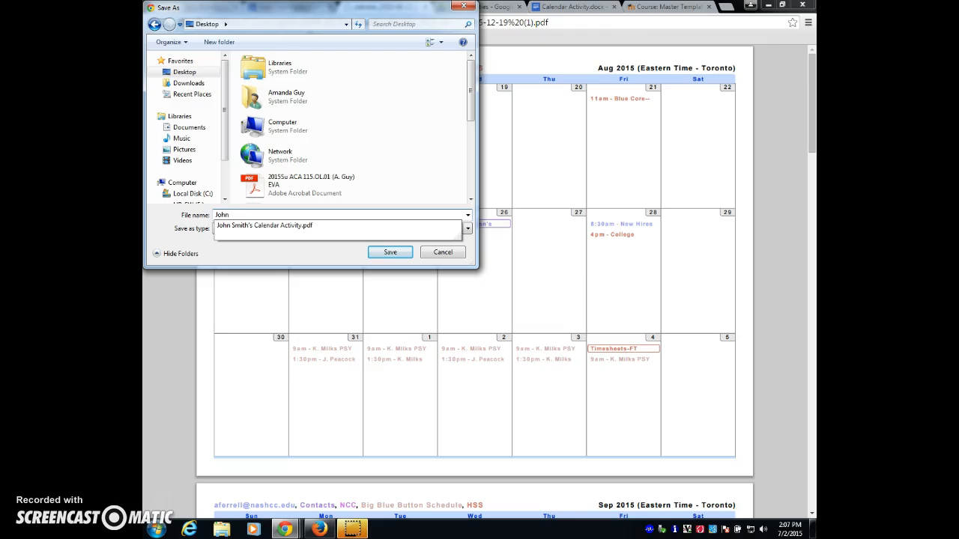
key(Down)
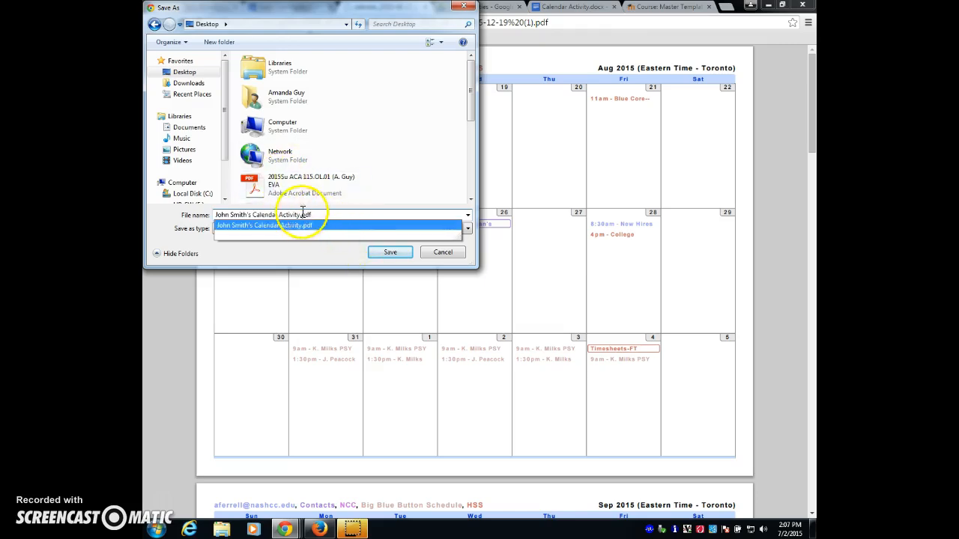
Save the PDF with only the student's first name before "Calendar Activity", and return to the desktop.
click(247, 214)
key(BackSpace)
key(BackSpace)
key(BackSpace)
key(BackSpace)
click(392, 254)
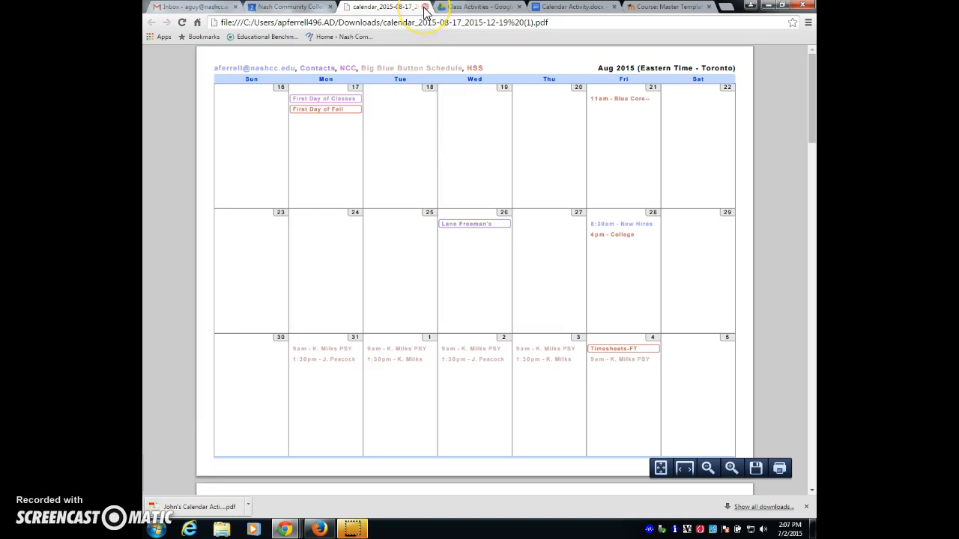
click(767, 6)
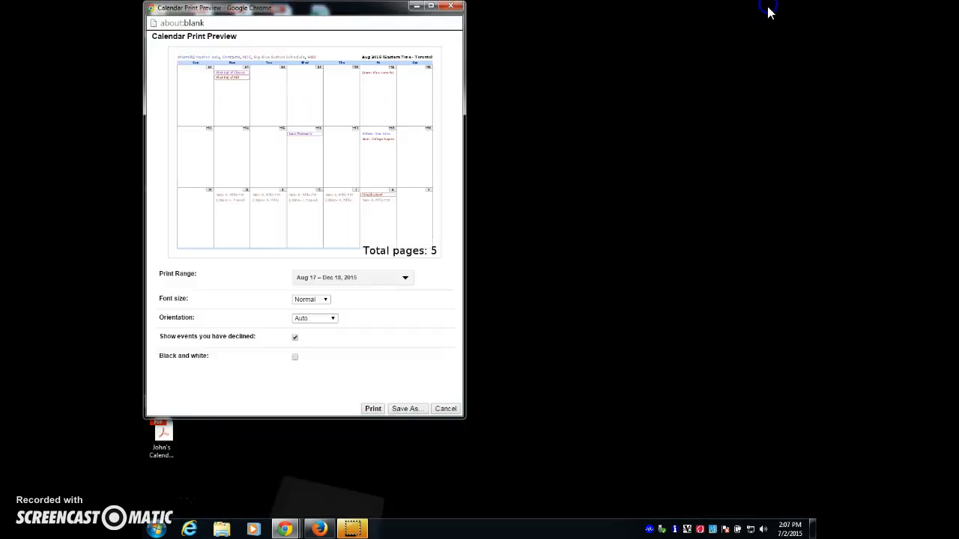
click(450, 6)
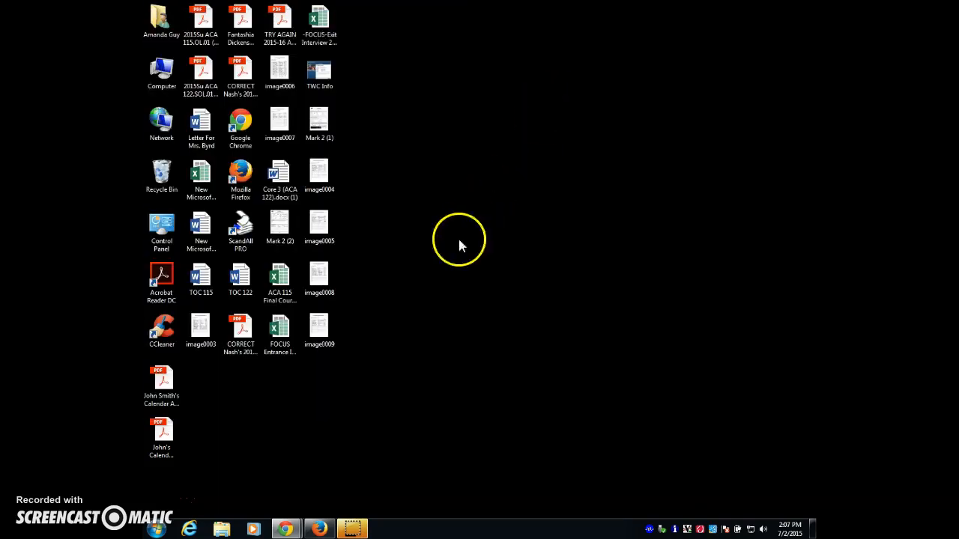